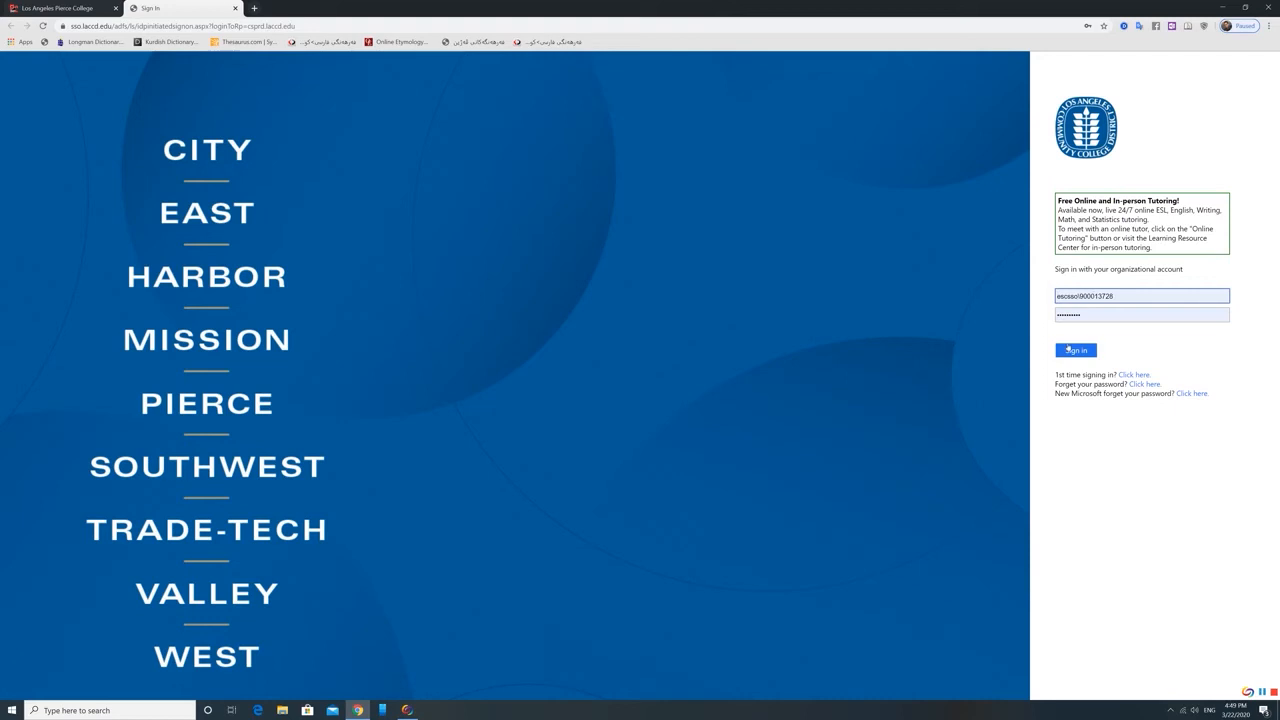
Sign in to the student portal with the prefilled account and open Canvas
left_click(1072, 351)
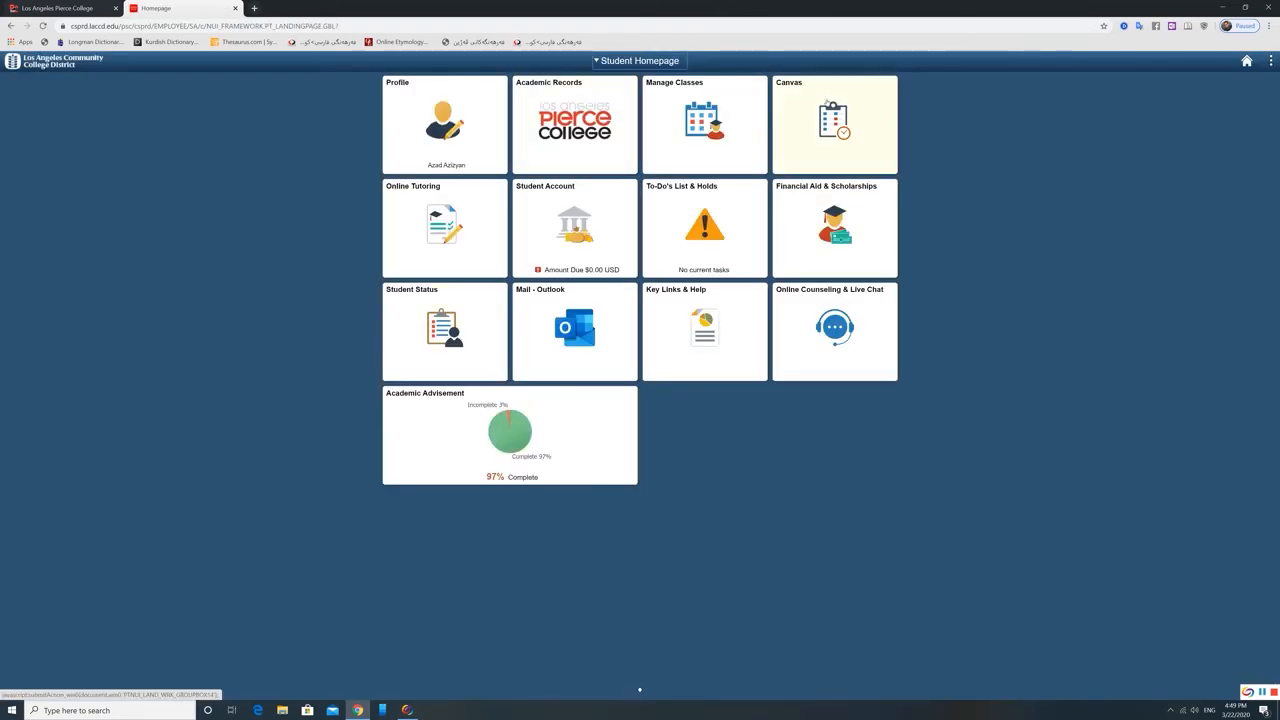
left_click(818, 126)
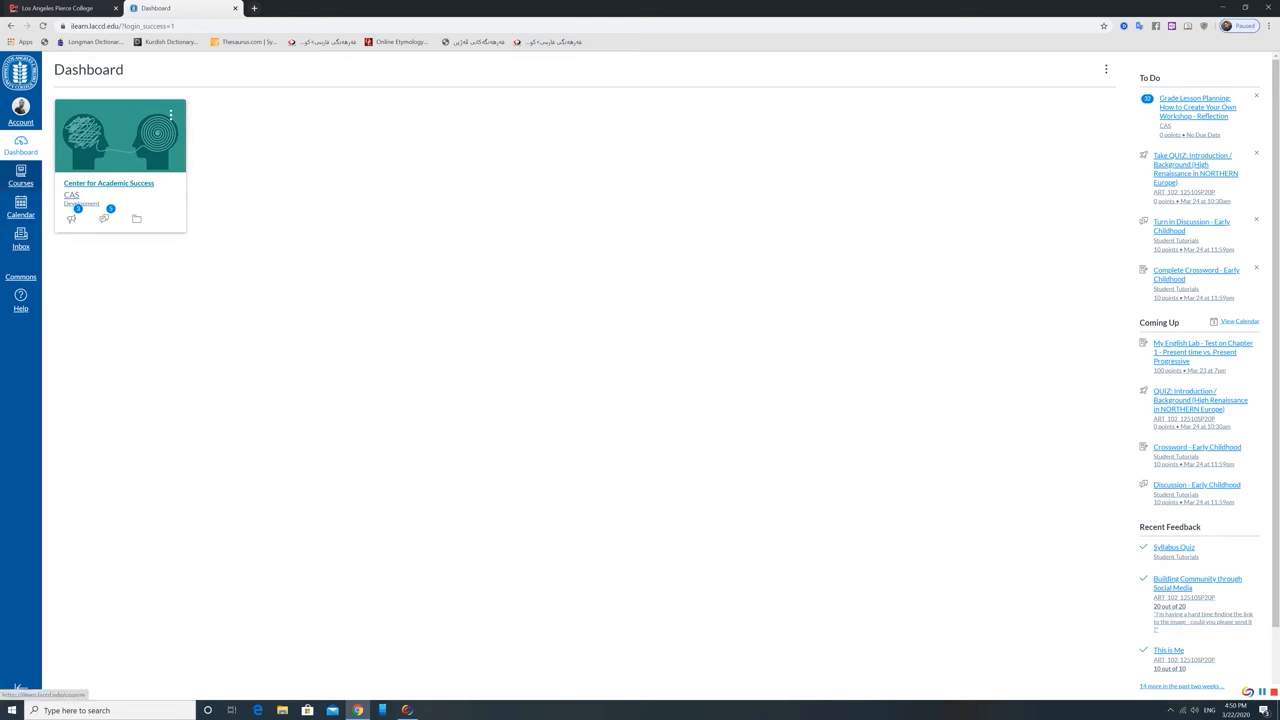
Open the list of all courses and review the current, past and future enrollments with their term and published status
left_click(22, 176)
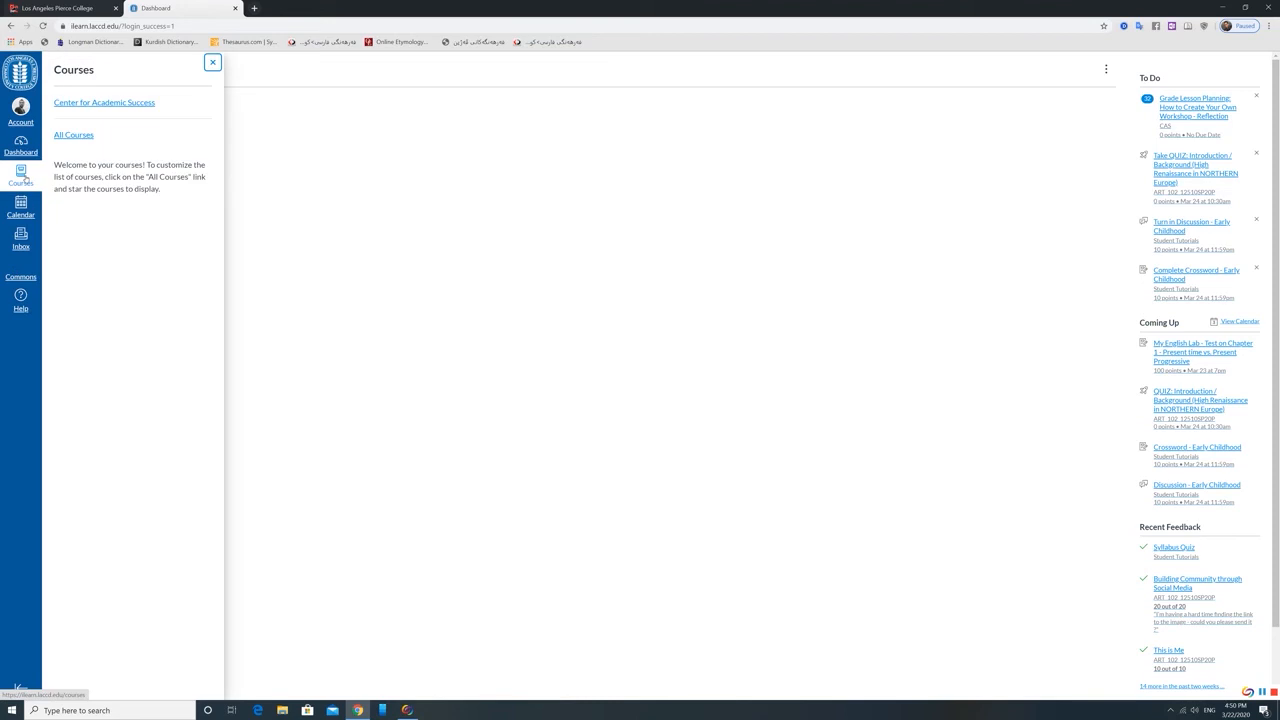
left_click(73, 136)
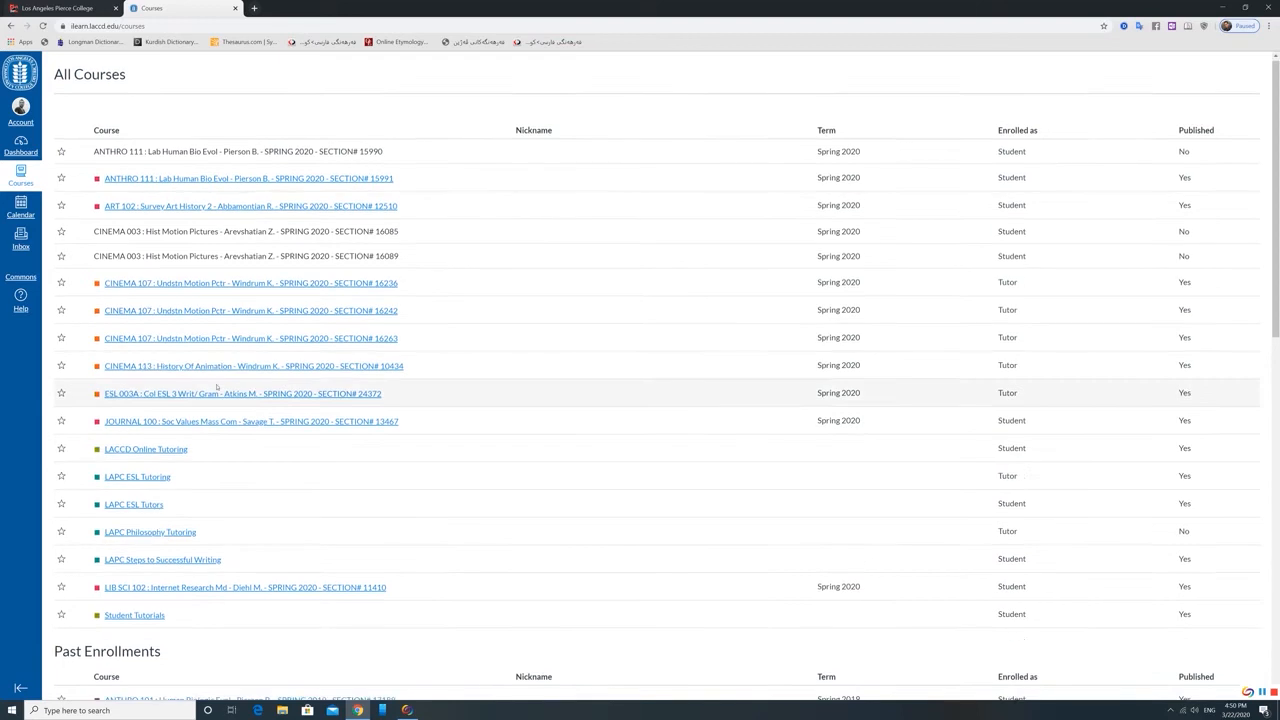
scroll(210, 522, "down", 5)
scroll(210, 522, "down", 3)
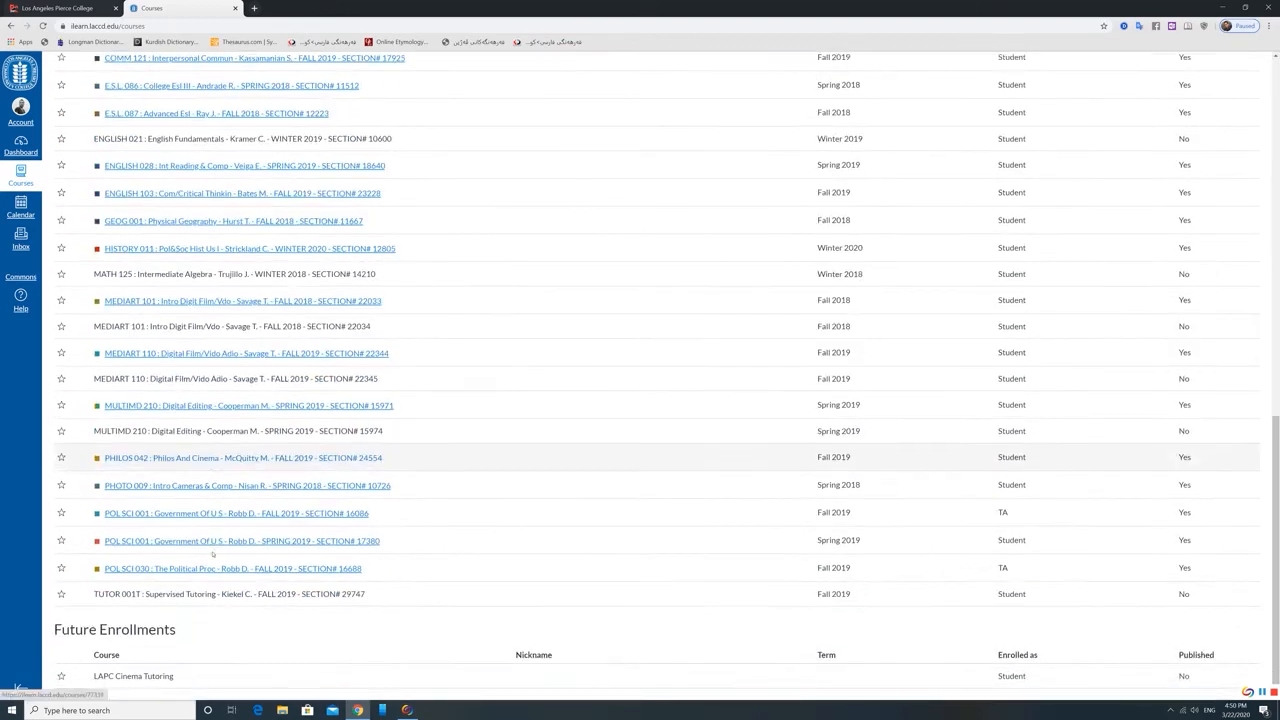
scroll(228, 543, "up", 5)
scroll(228, 543, "up", 3)
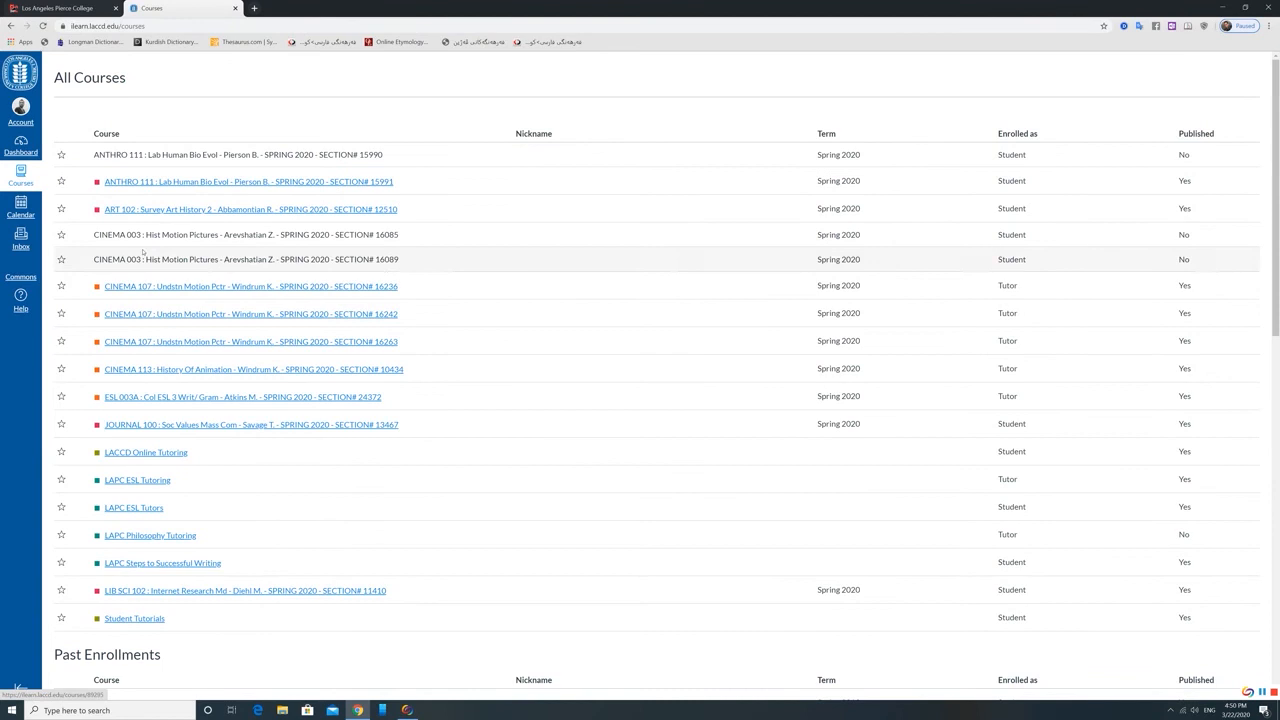
double_click(825, 133)
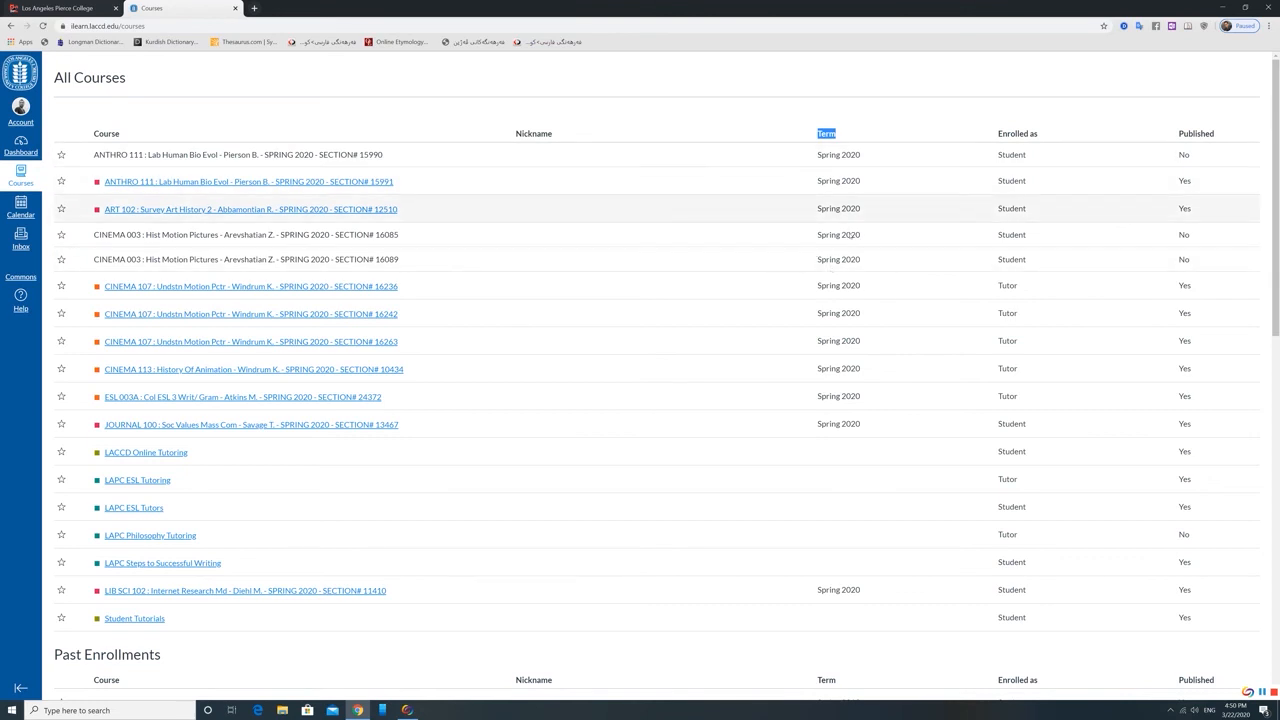
double_click(1185, 181)
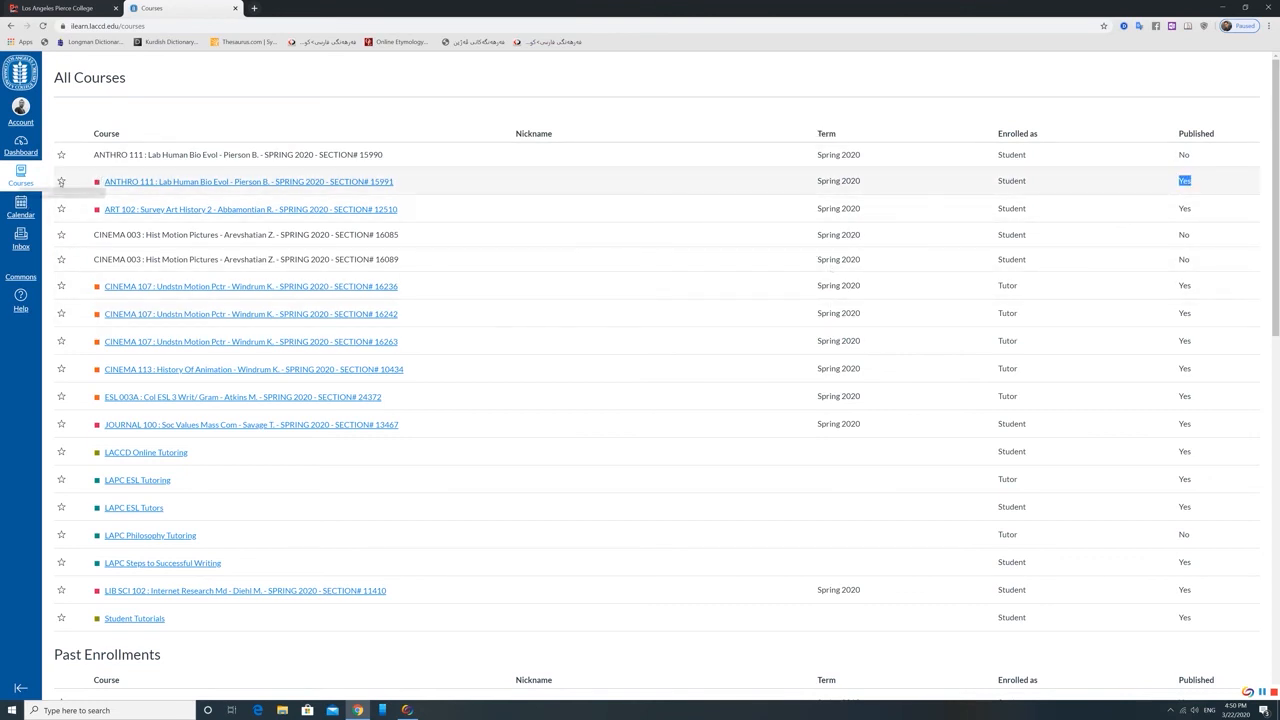
Mark the published Spring 2020 courses ANTHRO 111 (section 15991) and ART 102 as favorites
left_click(61, 181)
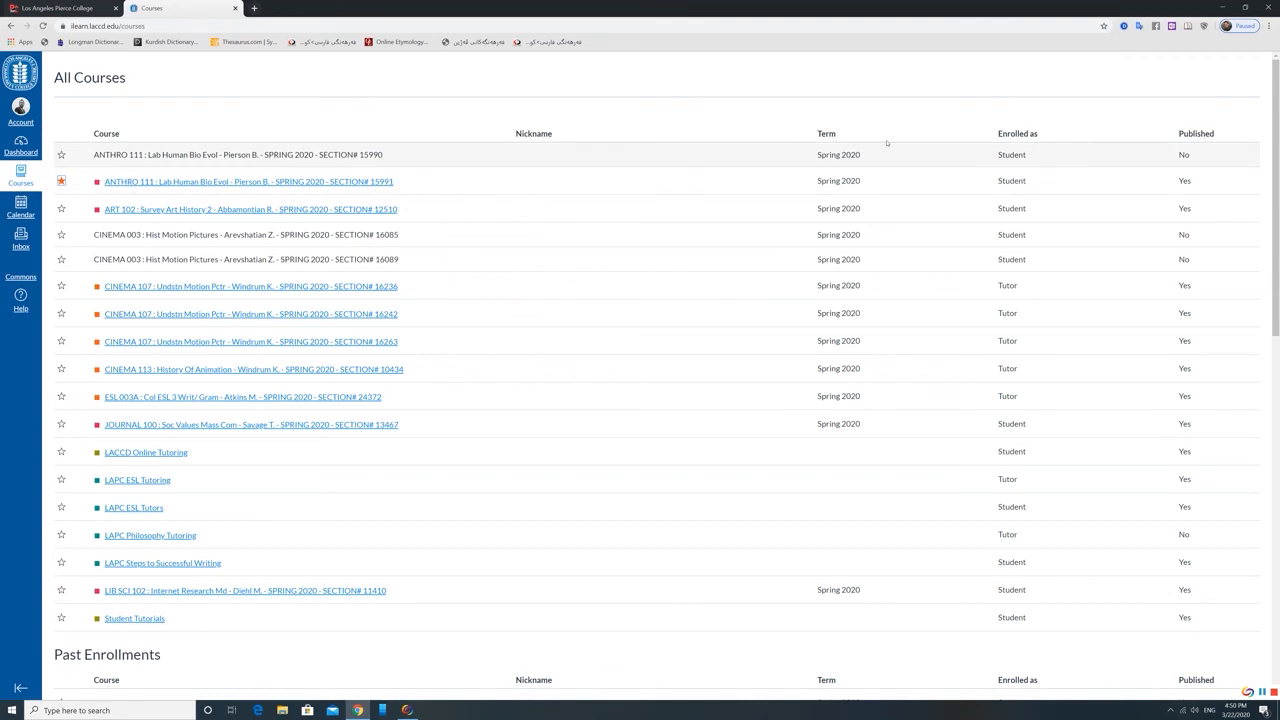
double_click(1184, 155)
key("shift+Tab")
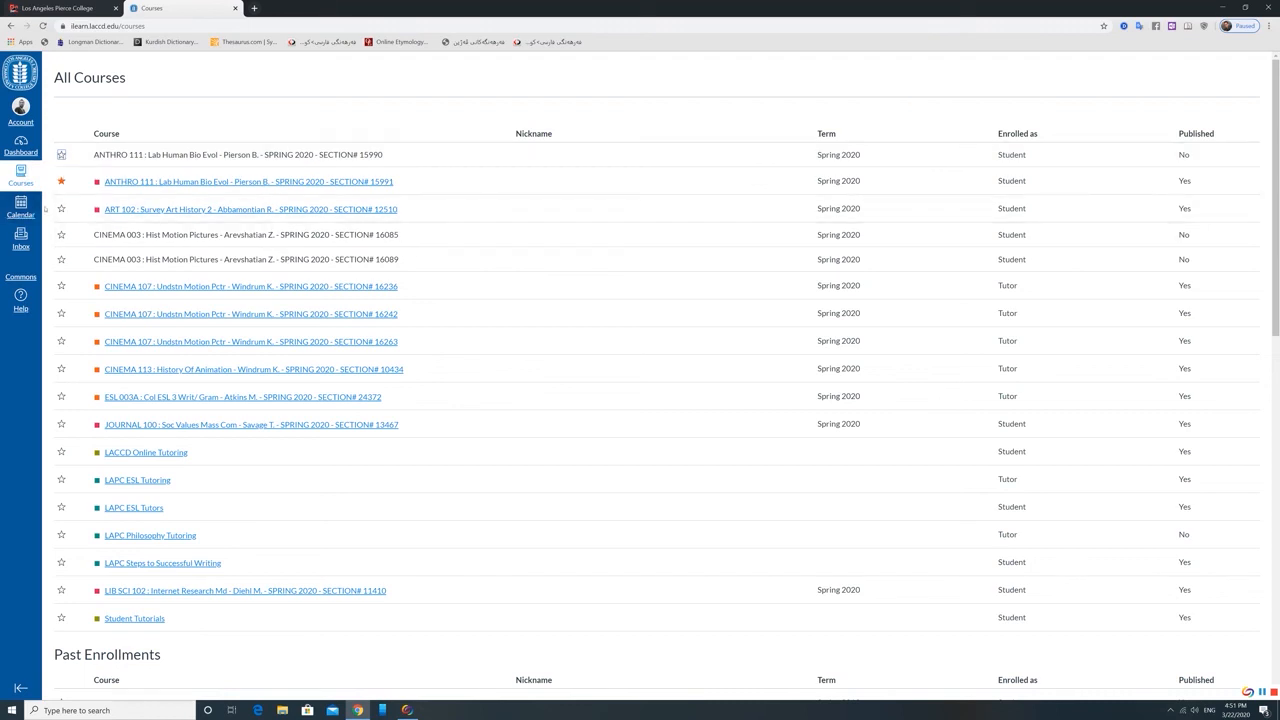
key("Tab")
key("Tab")
key("Tab")
Favorite the three CINEMA 107 sections, CINEMA 113, ESL 003A and JOURNAL 100, and return to the dashboard
left_click(61, 286)
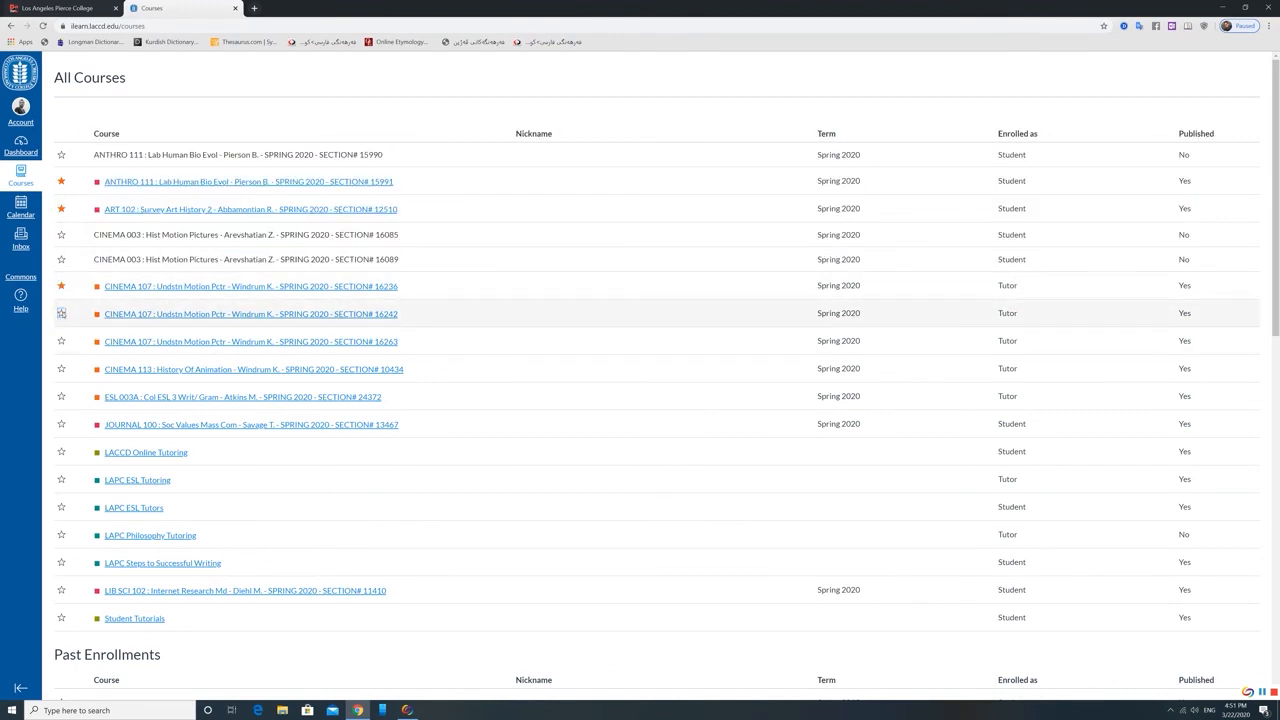
left_click(61, 313)
left_click(61, 341)
left_click(61, 369)
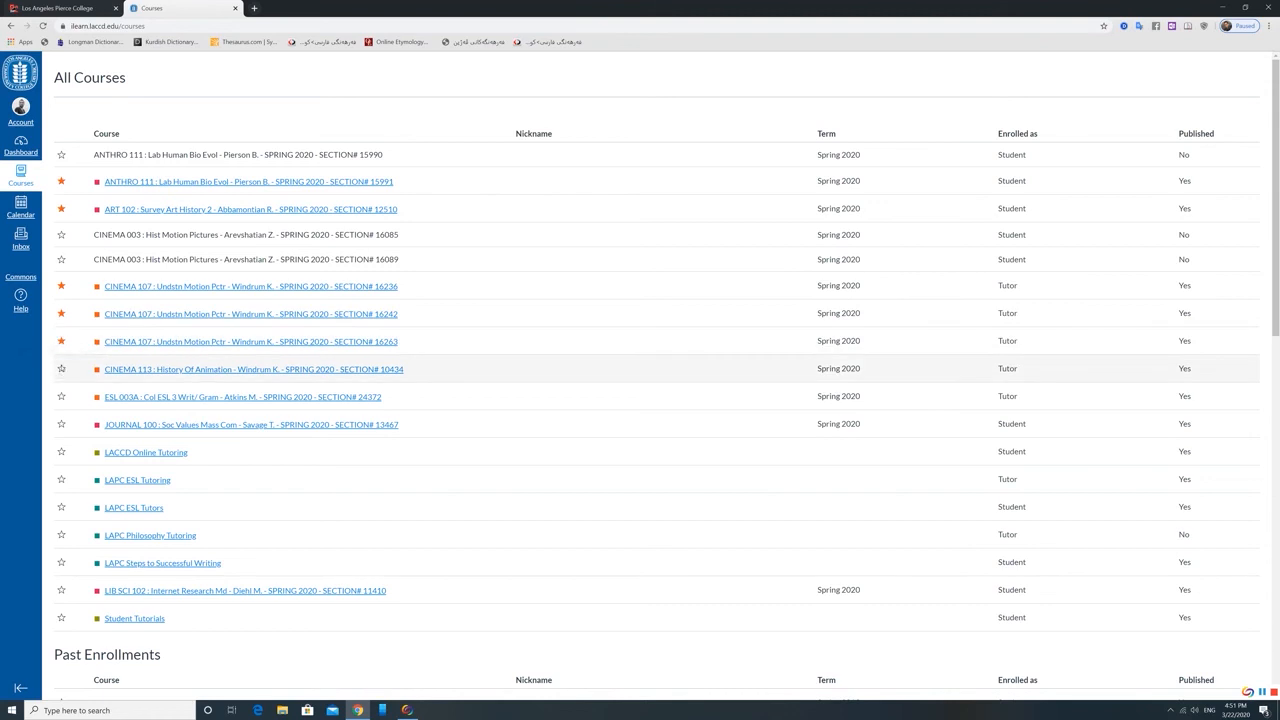
left_click_drag(65, 398, 62, 398)
left_click(62, 397)
left_click(61, 424)
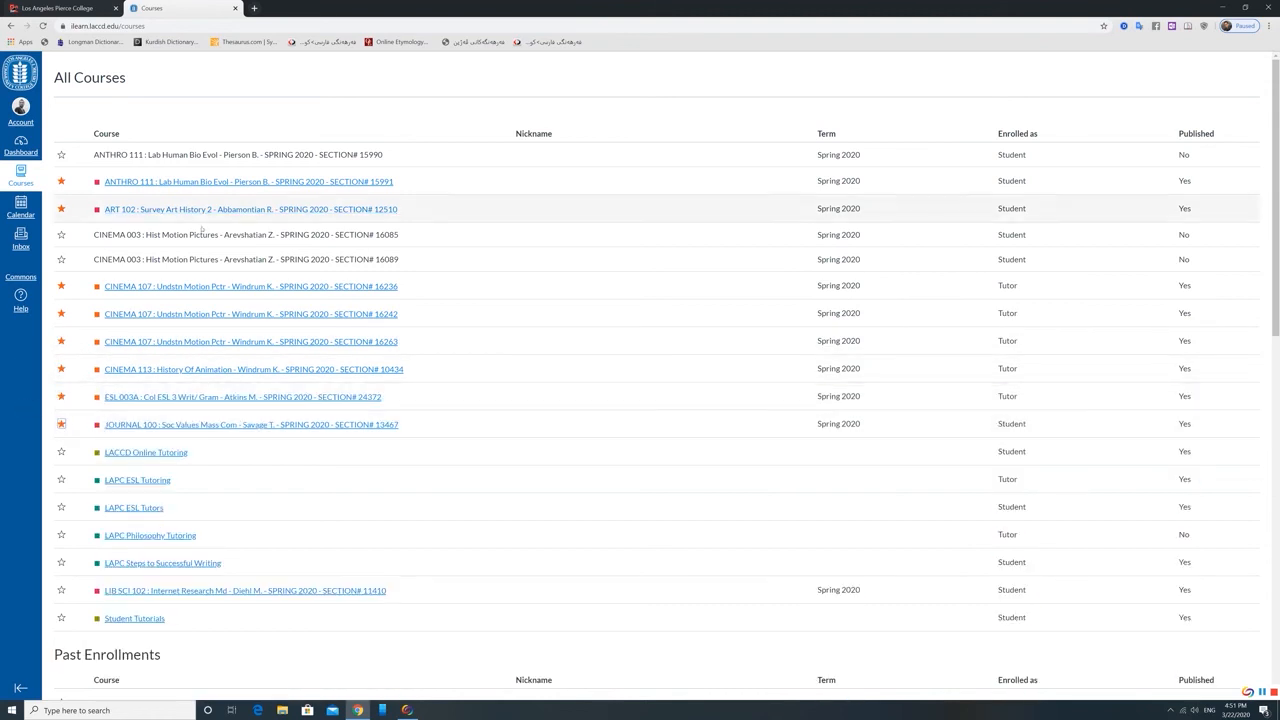
left_click(21, 147)
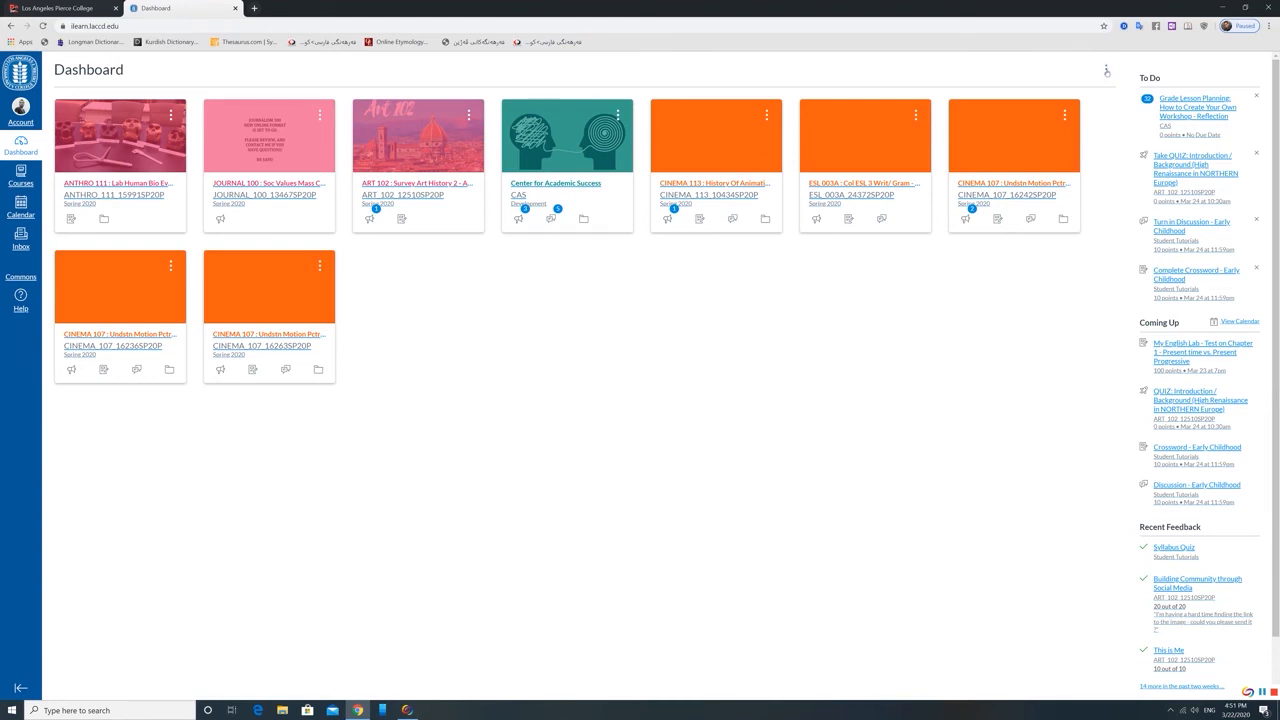
Switch the dashboard to List View, open the ART 102 course from its planner entry, and return to the dashboard
left_click(1106, 71)
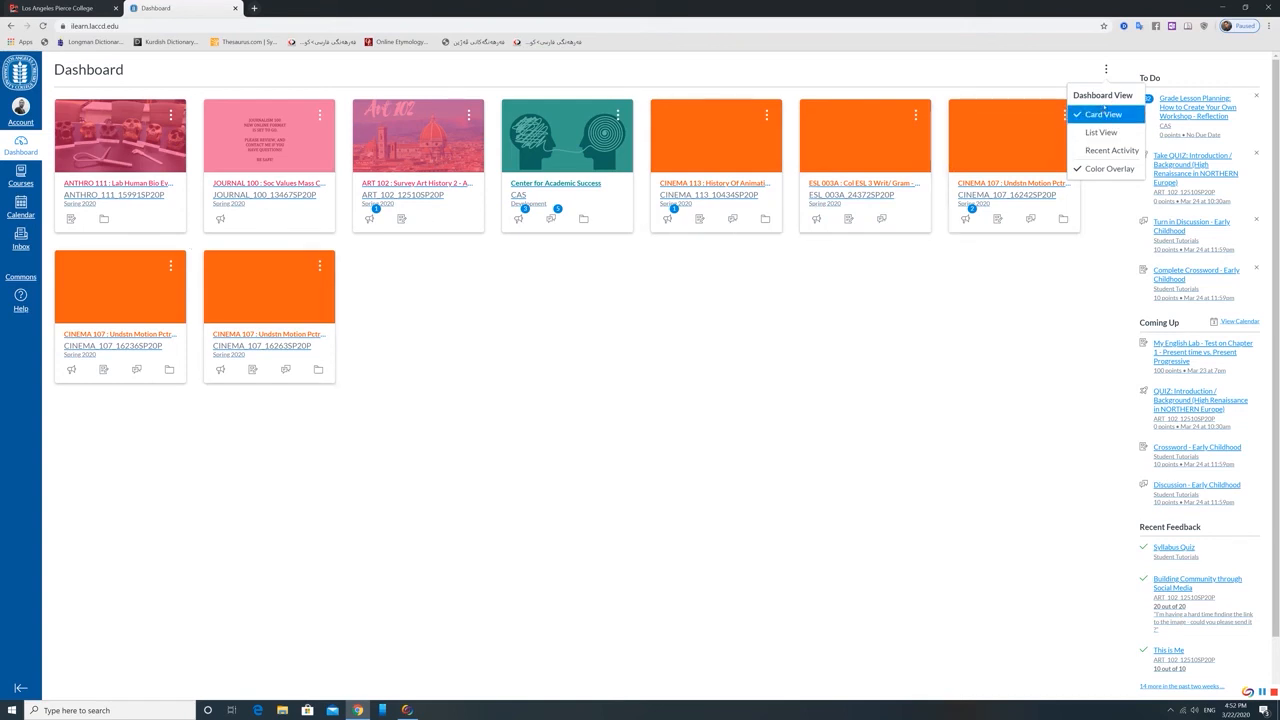
left_click(1097, 132)
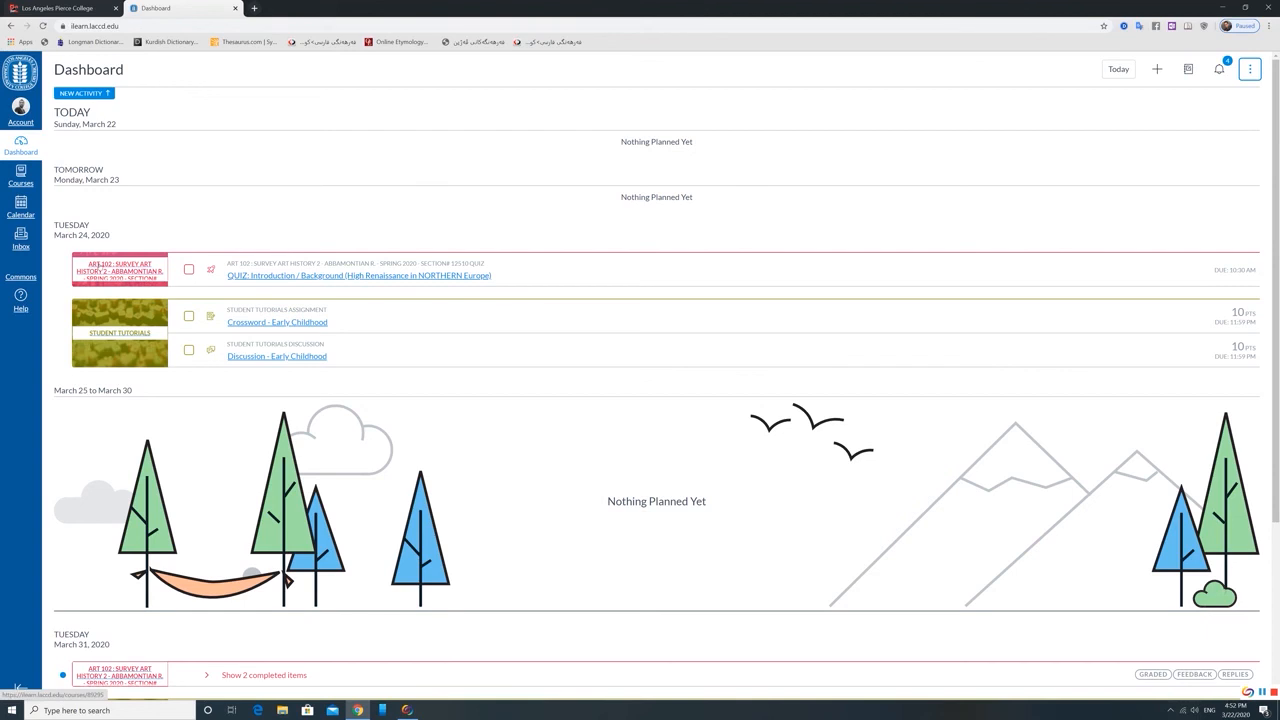
left_click(109, 269)
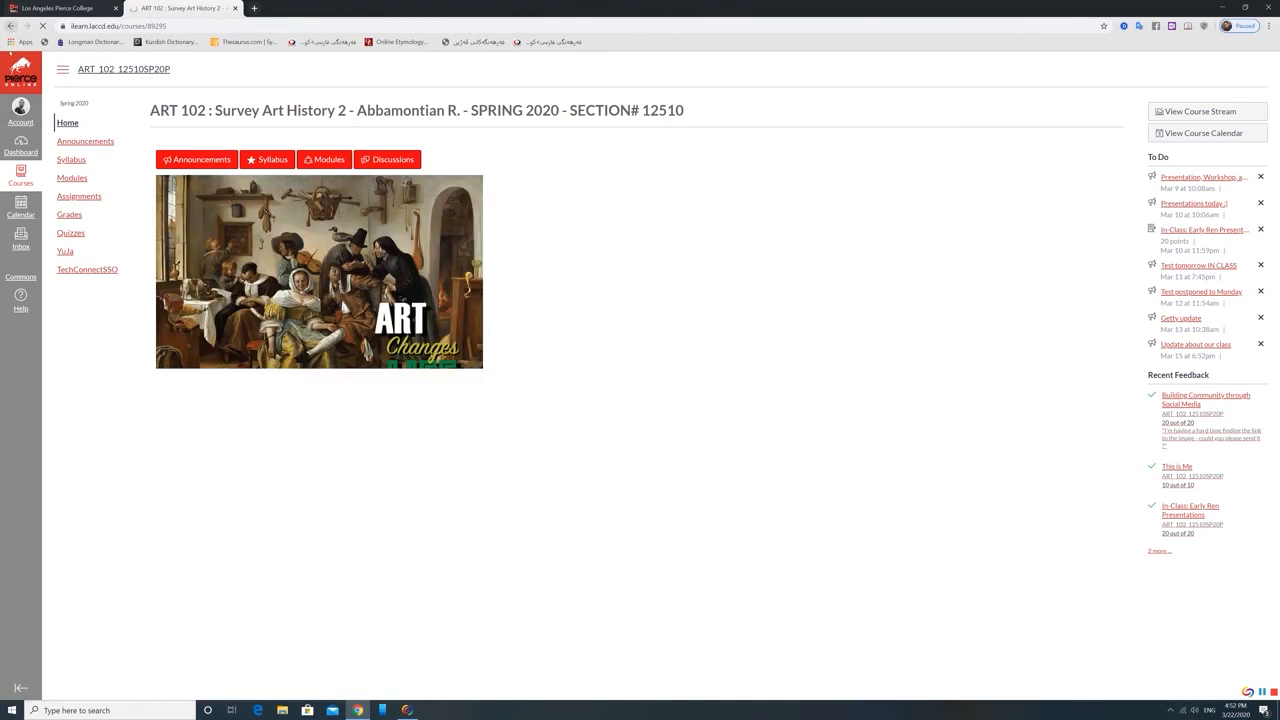
left_click(20, 145)
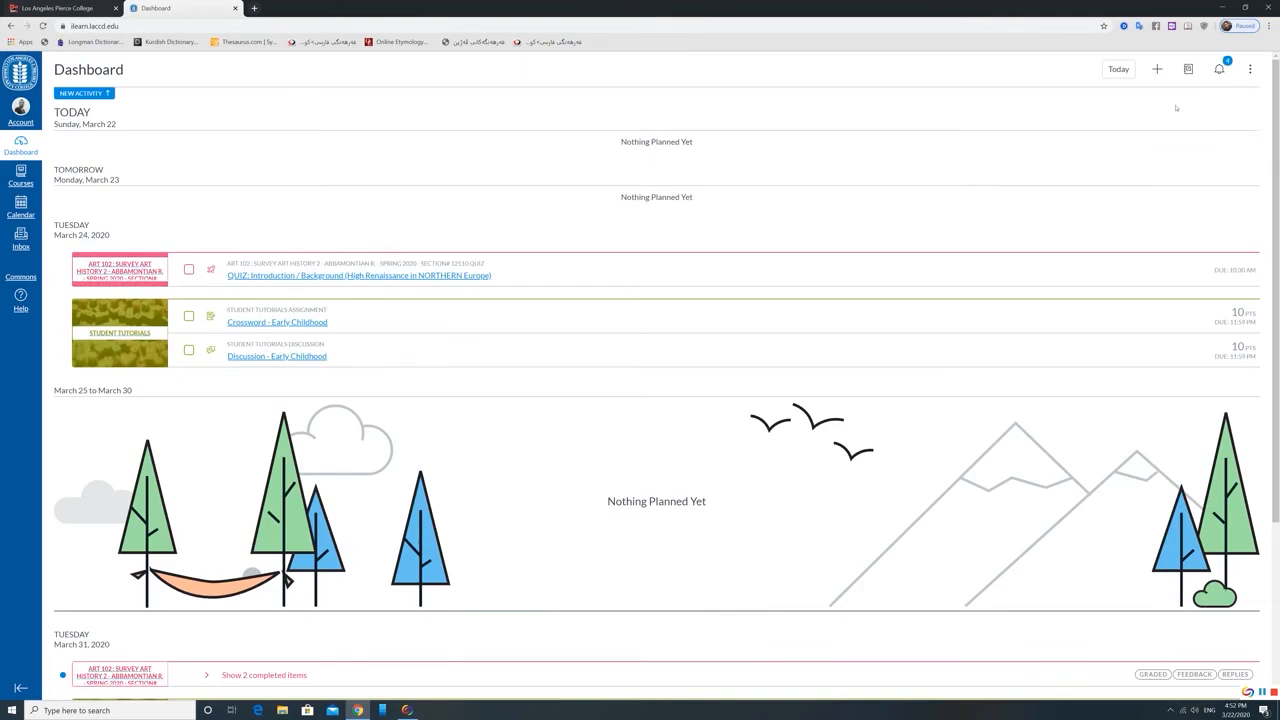
Switch the dashboard to Recent Activity, read the CINEMA 107 announcement about classes not resuming until the week of March 30, and return to the dashboard
left_click(1250, 69)
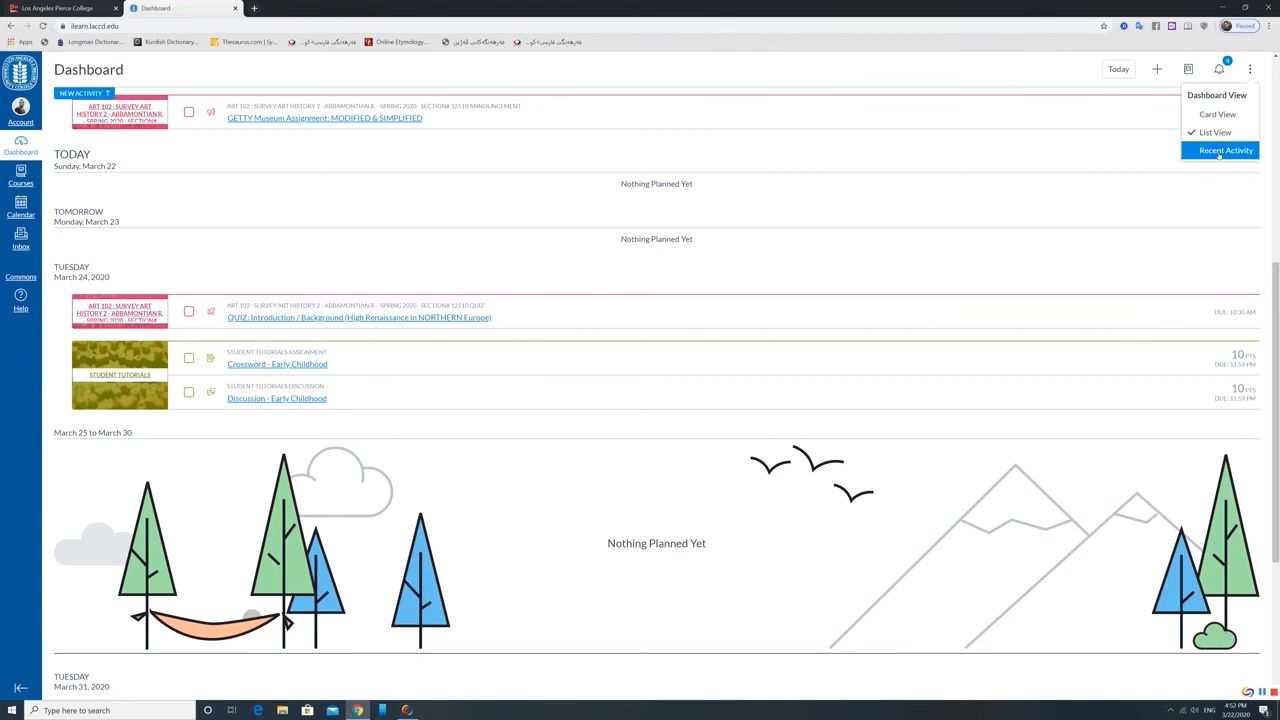
left_click(1219, 151)
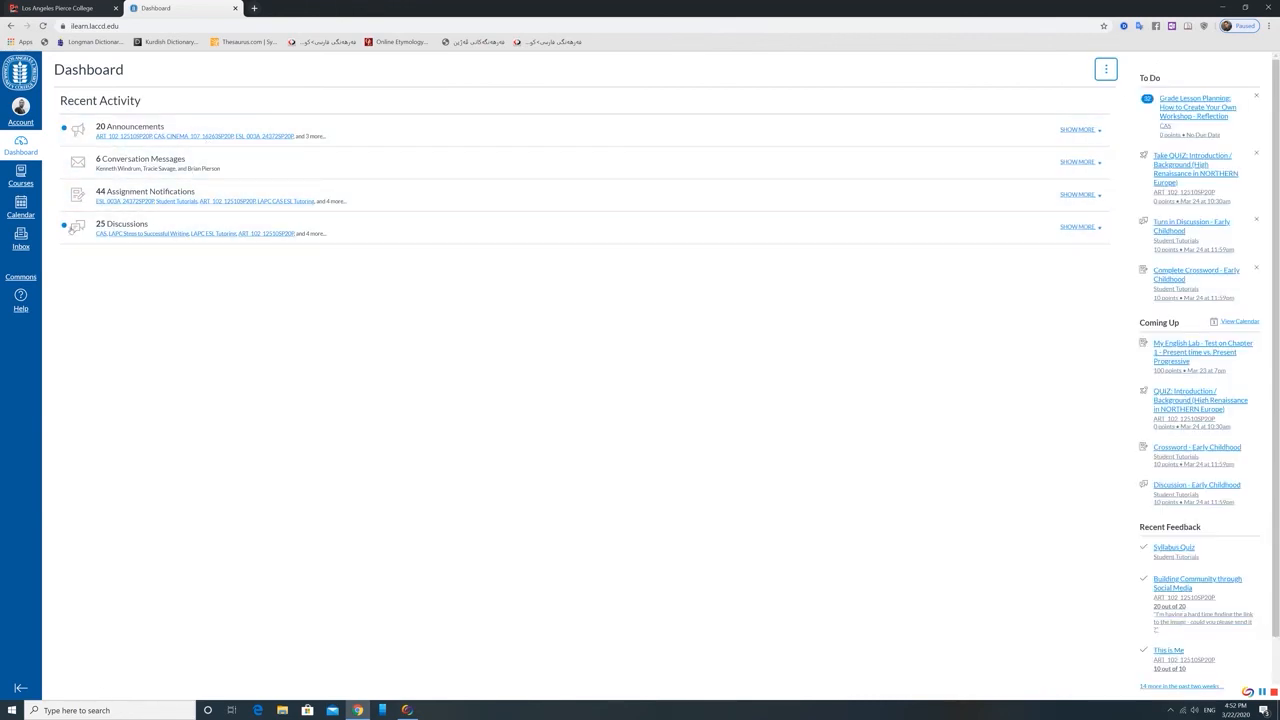
left_click(118, 125)
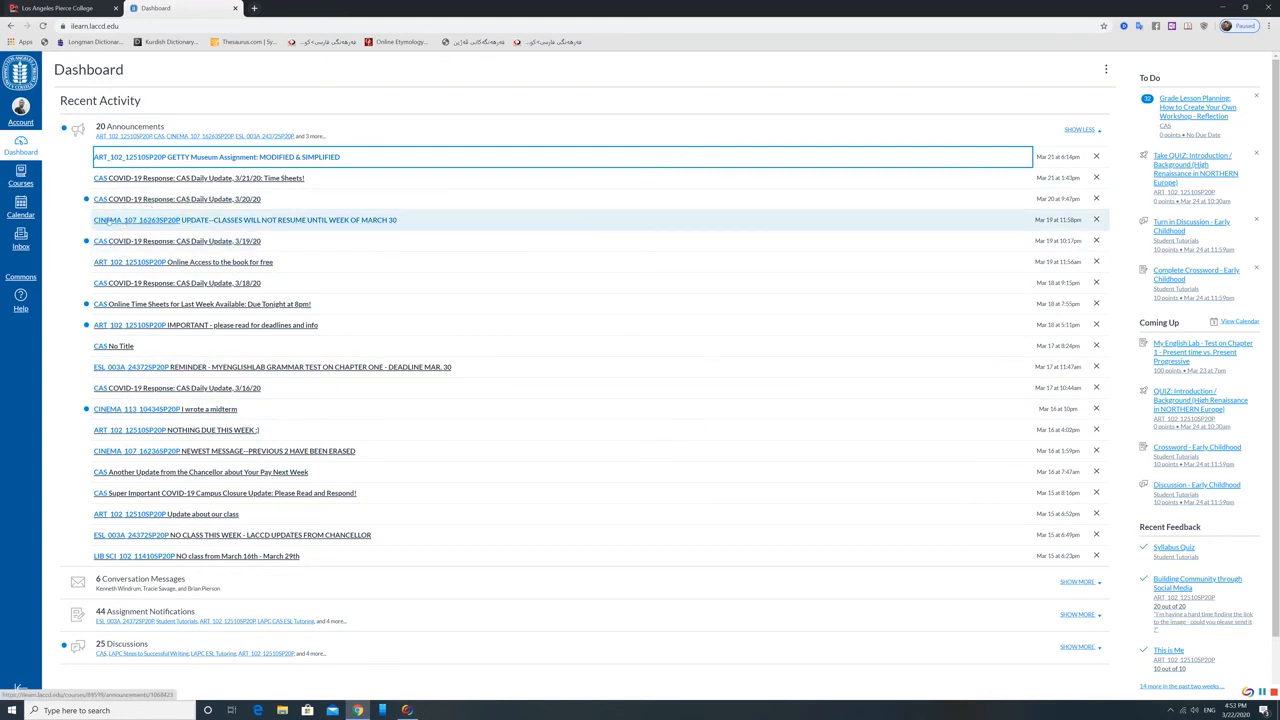
left_click(116, 220)
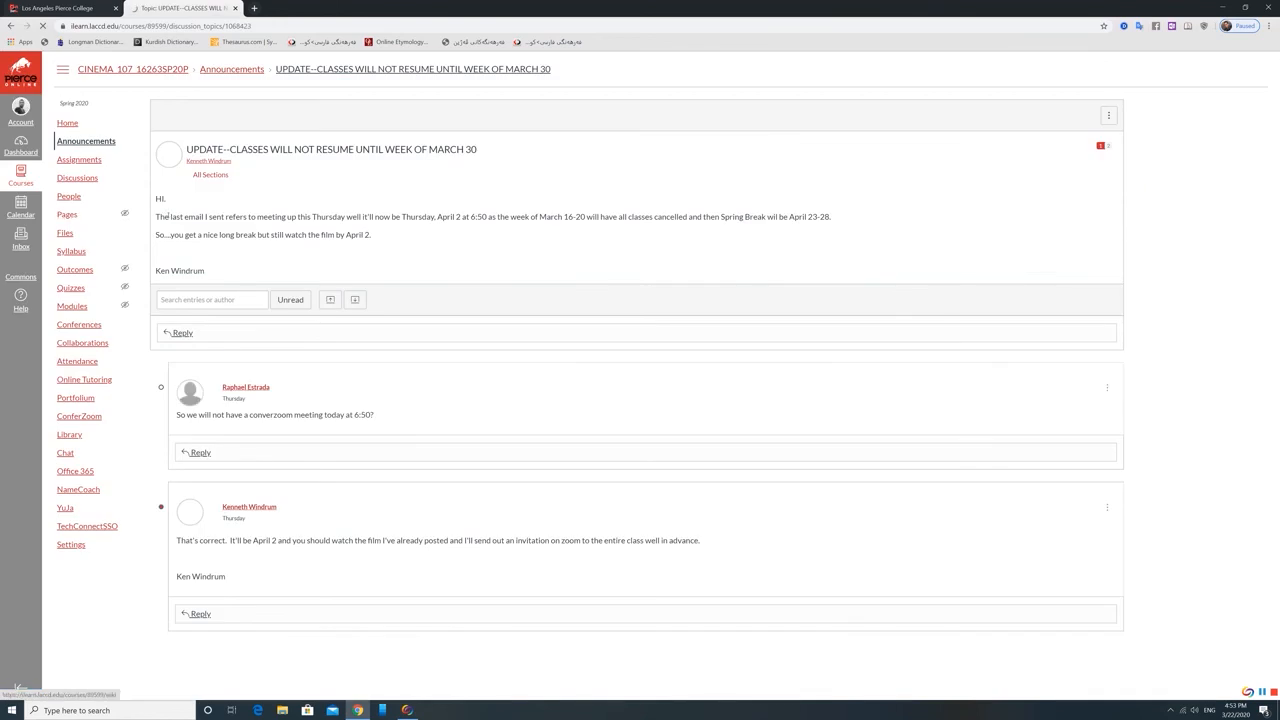
left_click(21, 145)
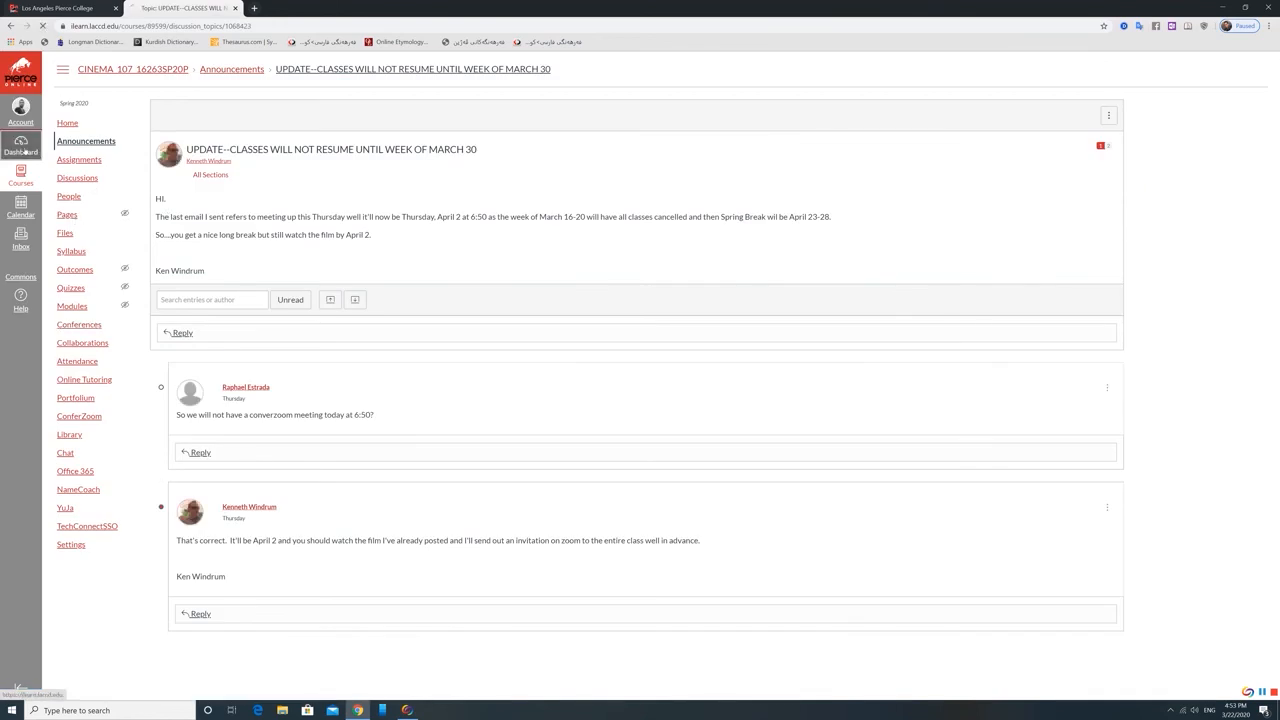
Switch the dashboard back to Card View
left_click(1106, 68)
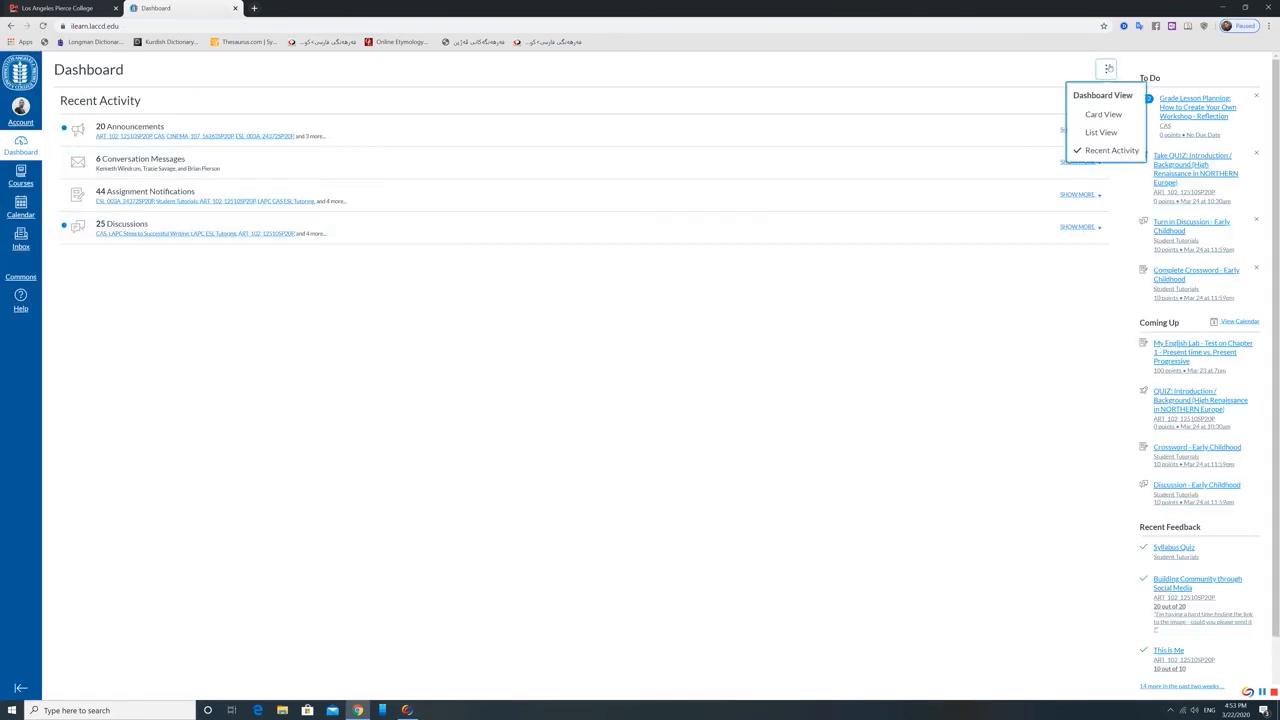
left_click(1090, 114)
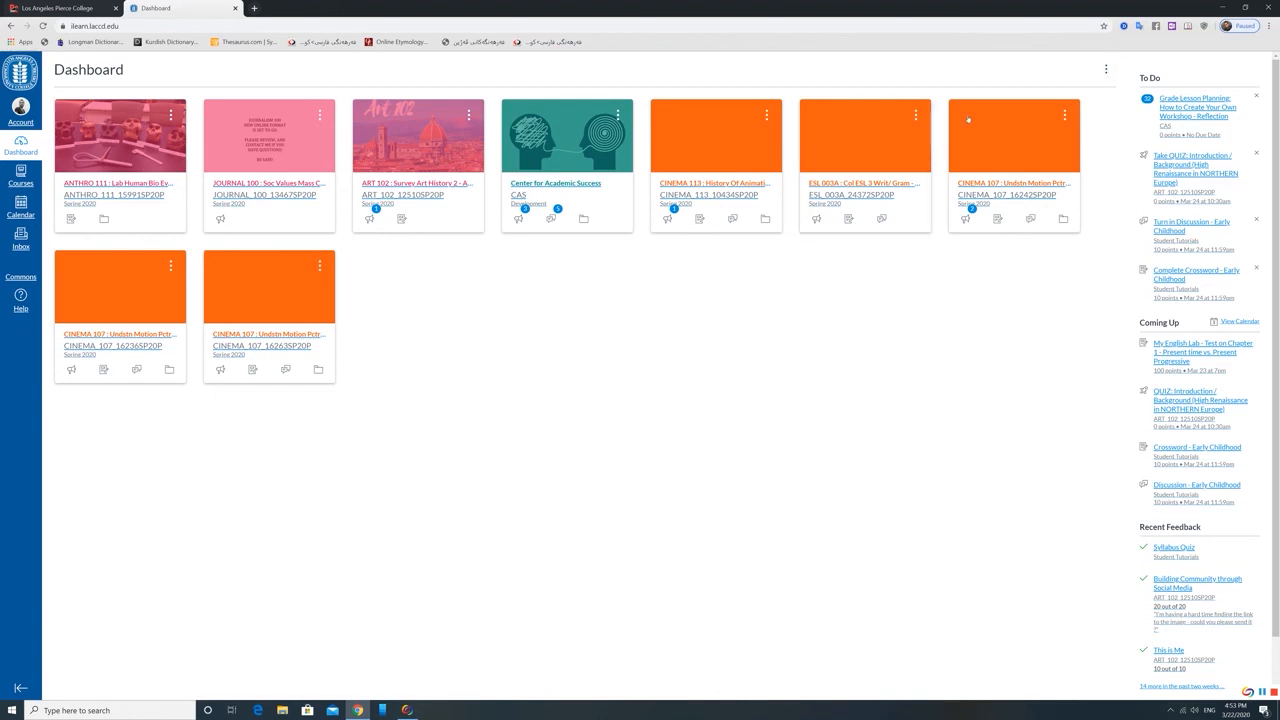
Turn the course cards' Color Overlay off and back on
left_click(1105, 69)
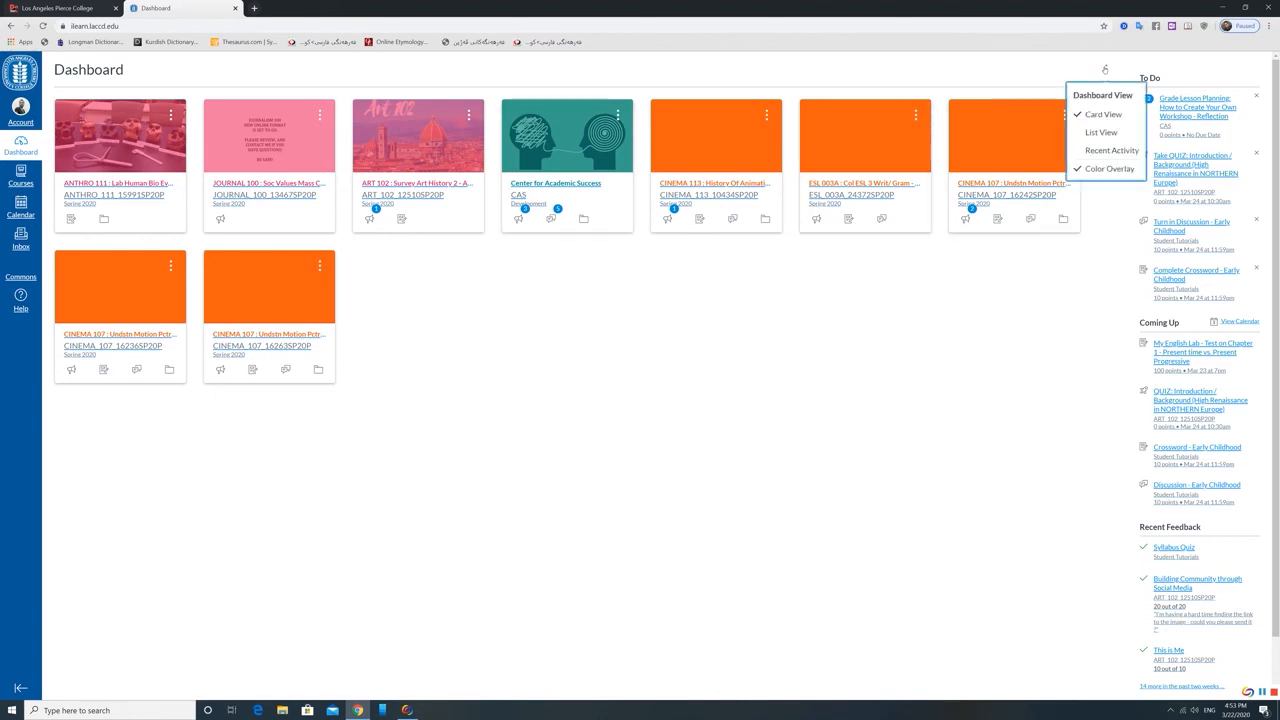
left_click(1096, 172)
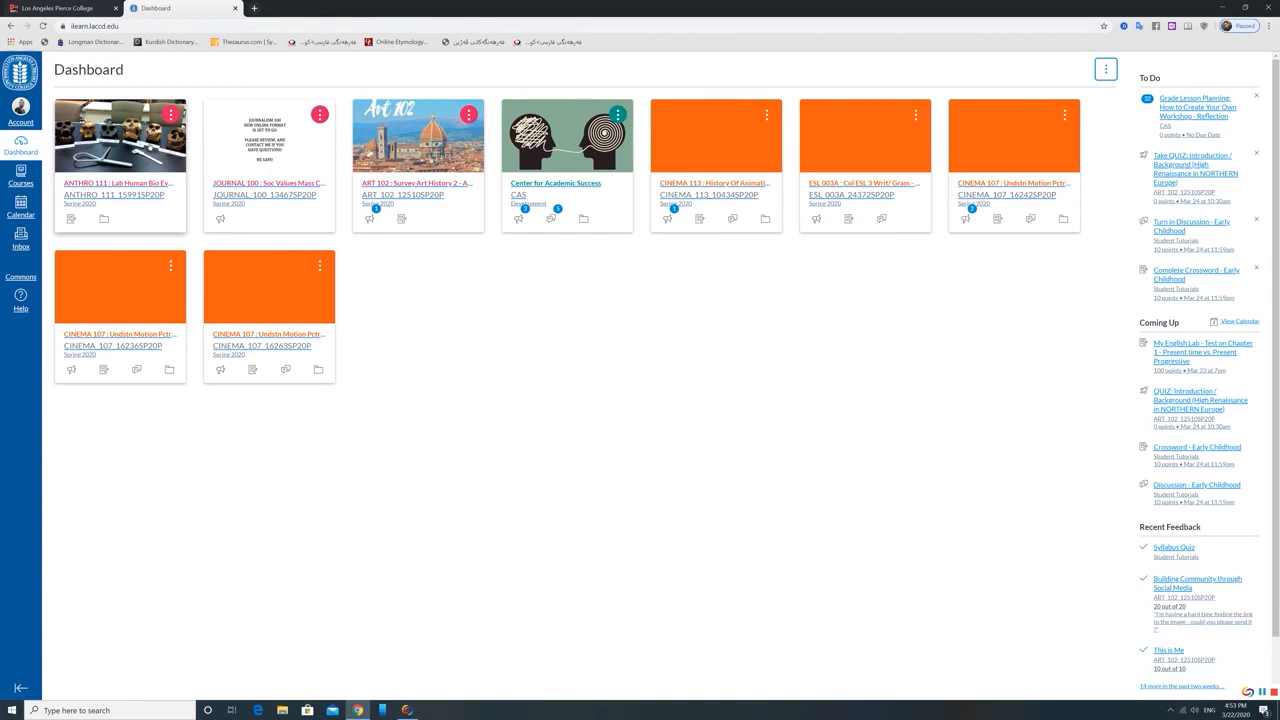
left_click(1109, 70)
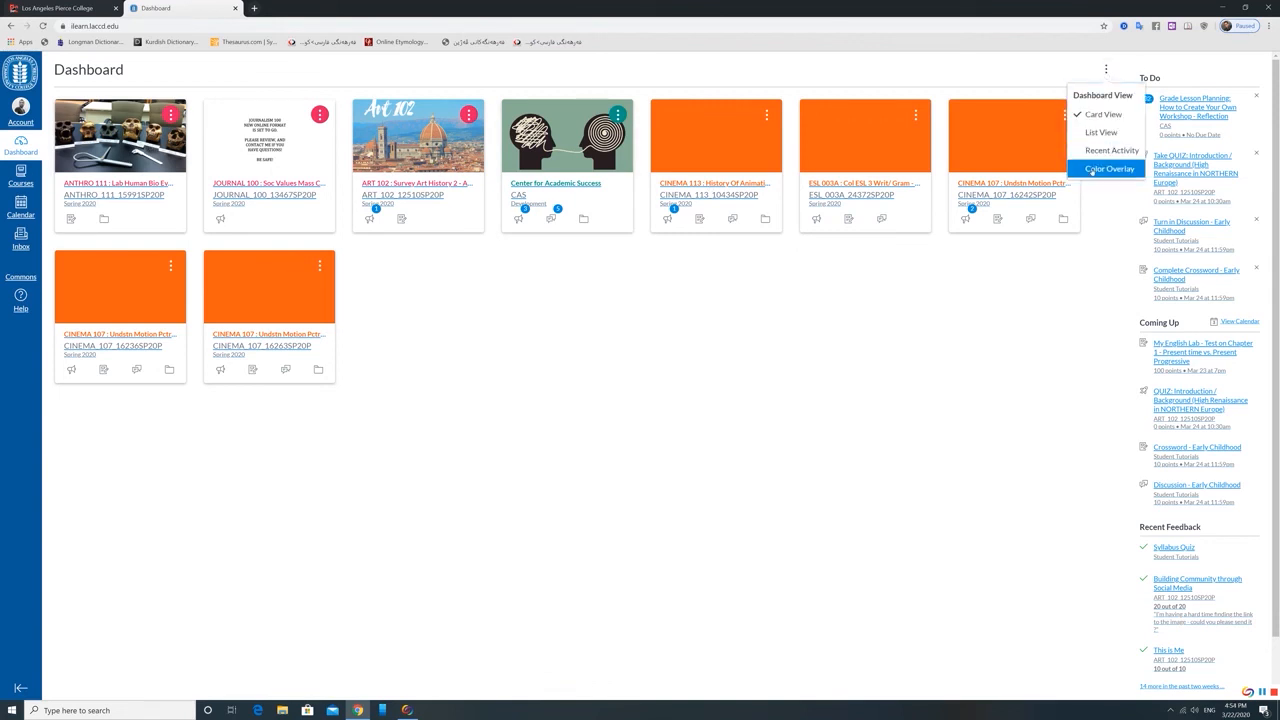
left_click(1093, 170)
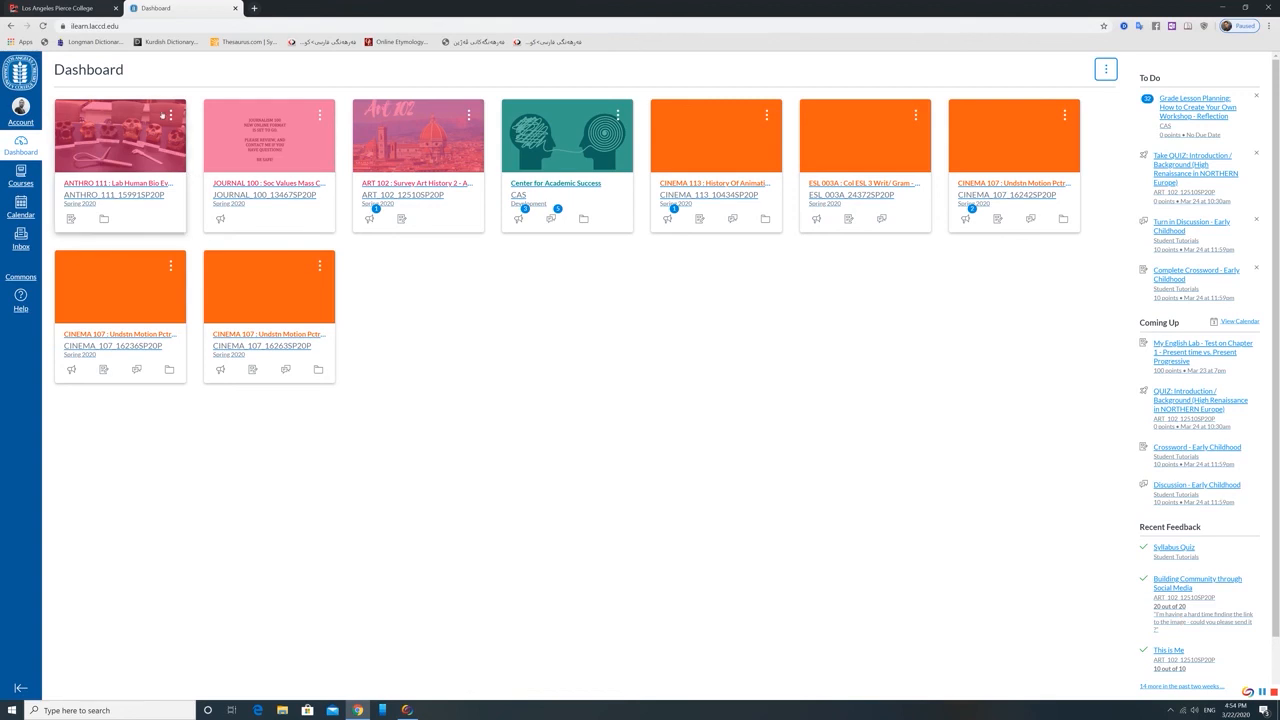
Review the ANTHRO 111 card's nickname and color options, and apply them with color #E71F63 selected
left_click(171, 115)
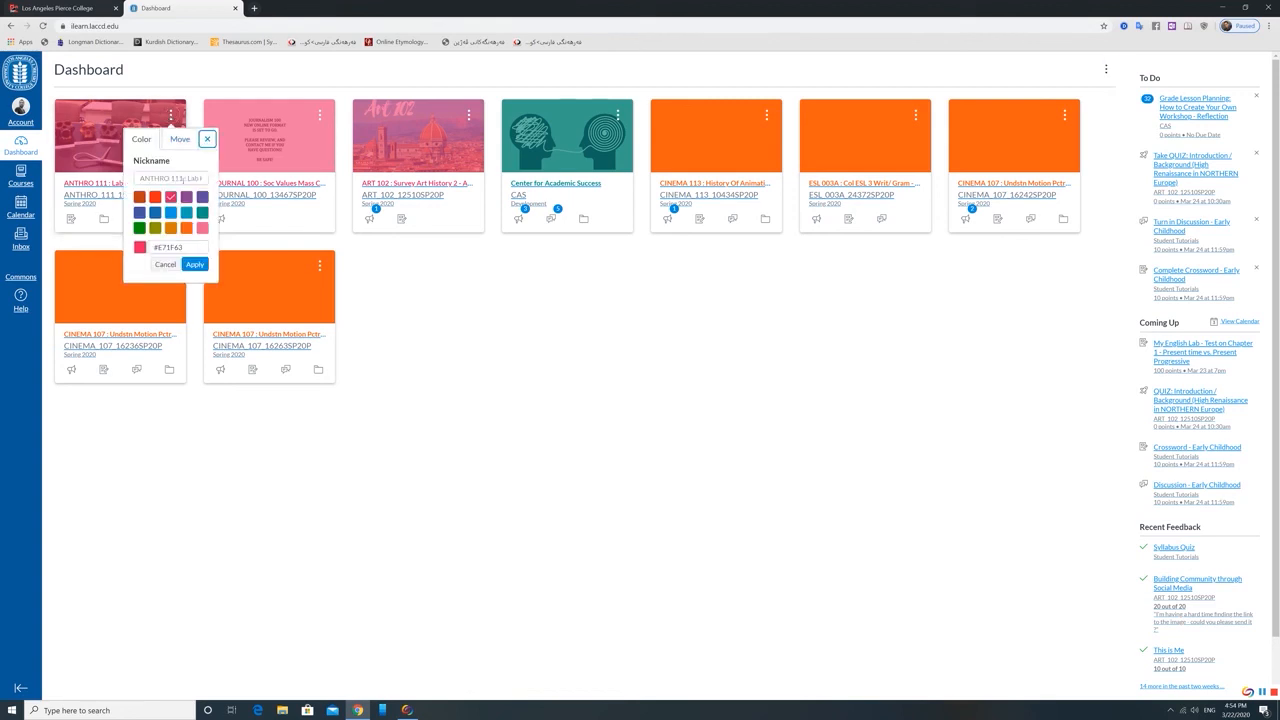
left_click(171, 115)
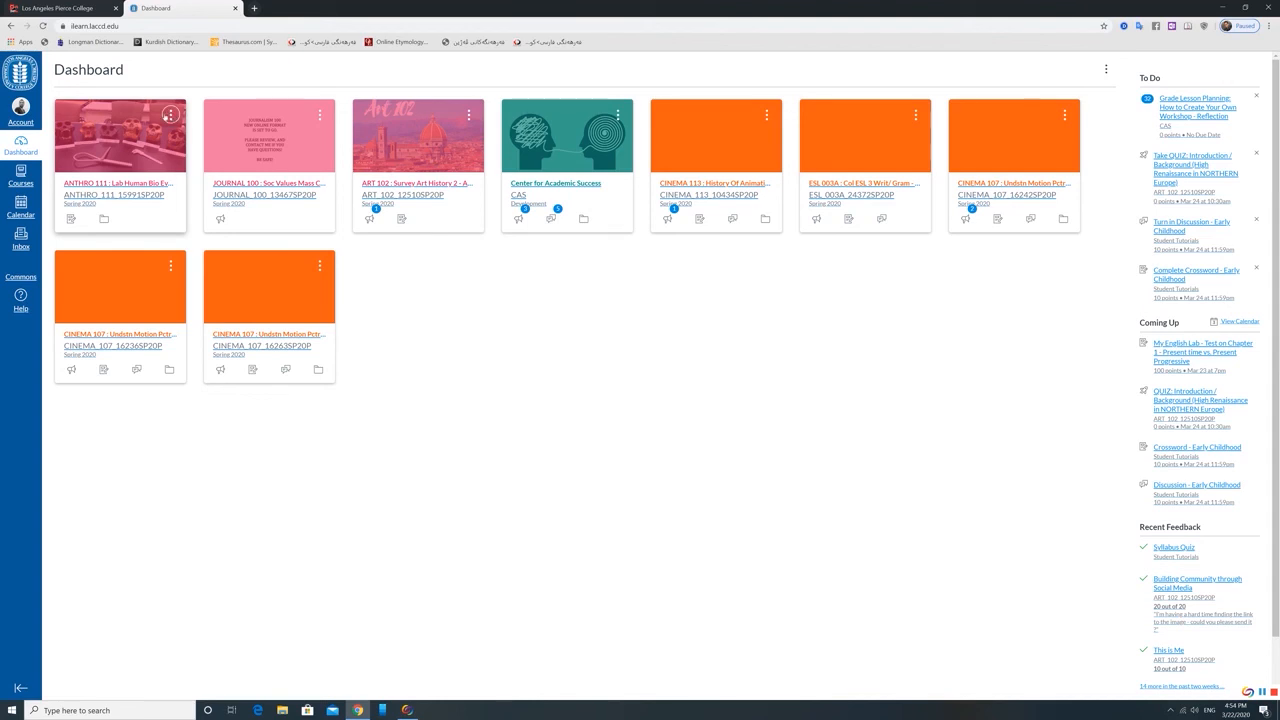
left_click(170, 114)
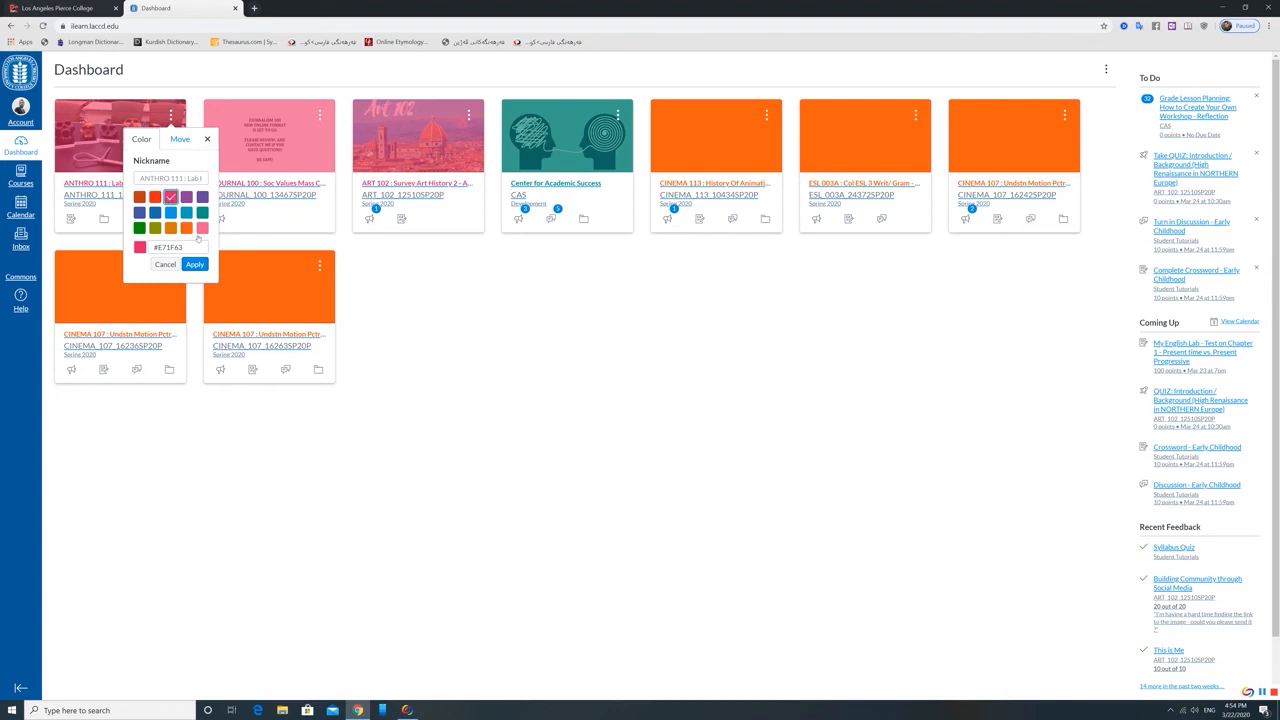
left_click(194, 264)
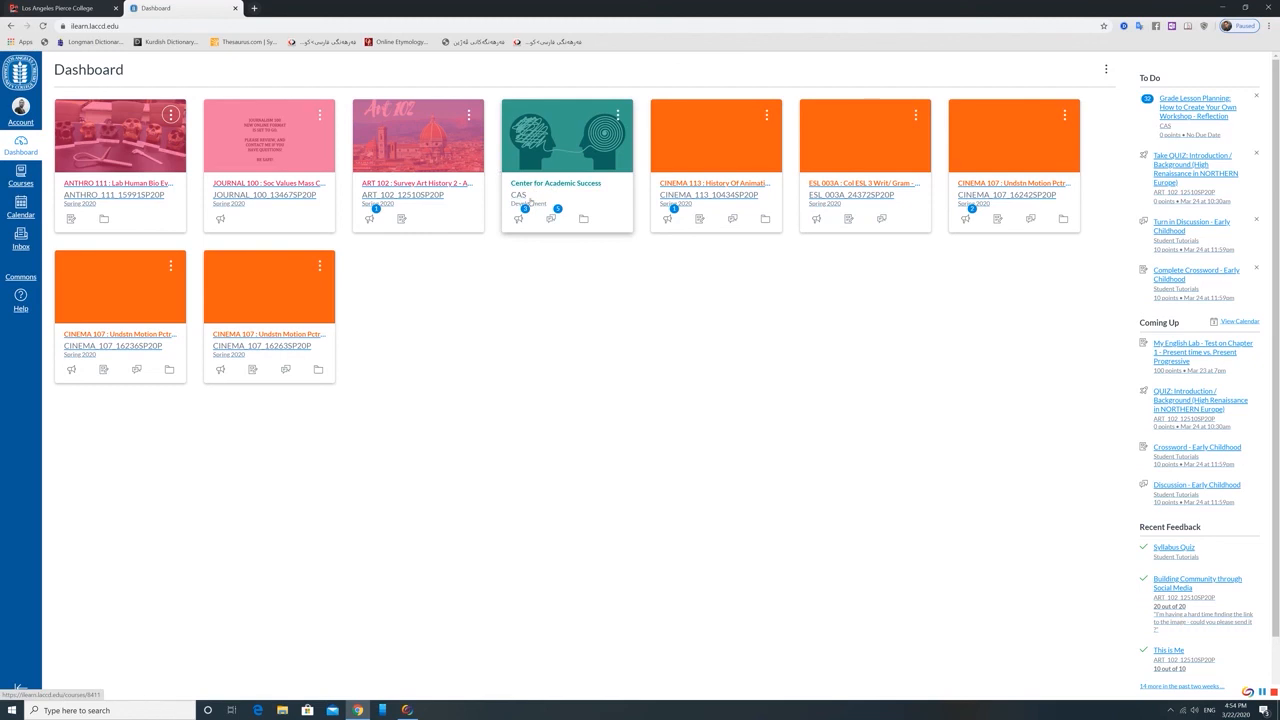
left_click(1106, 69)
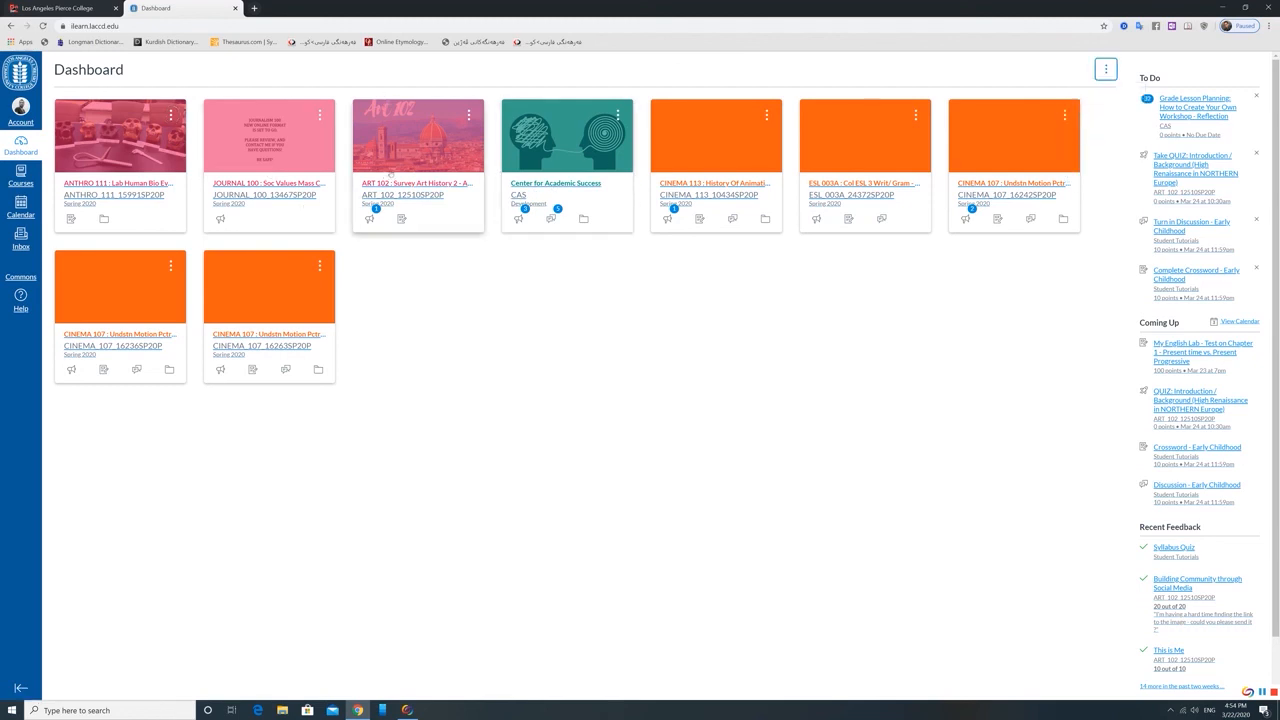
left_click(1106, 69)
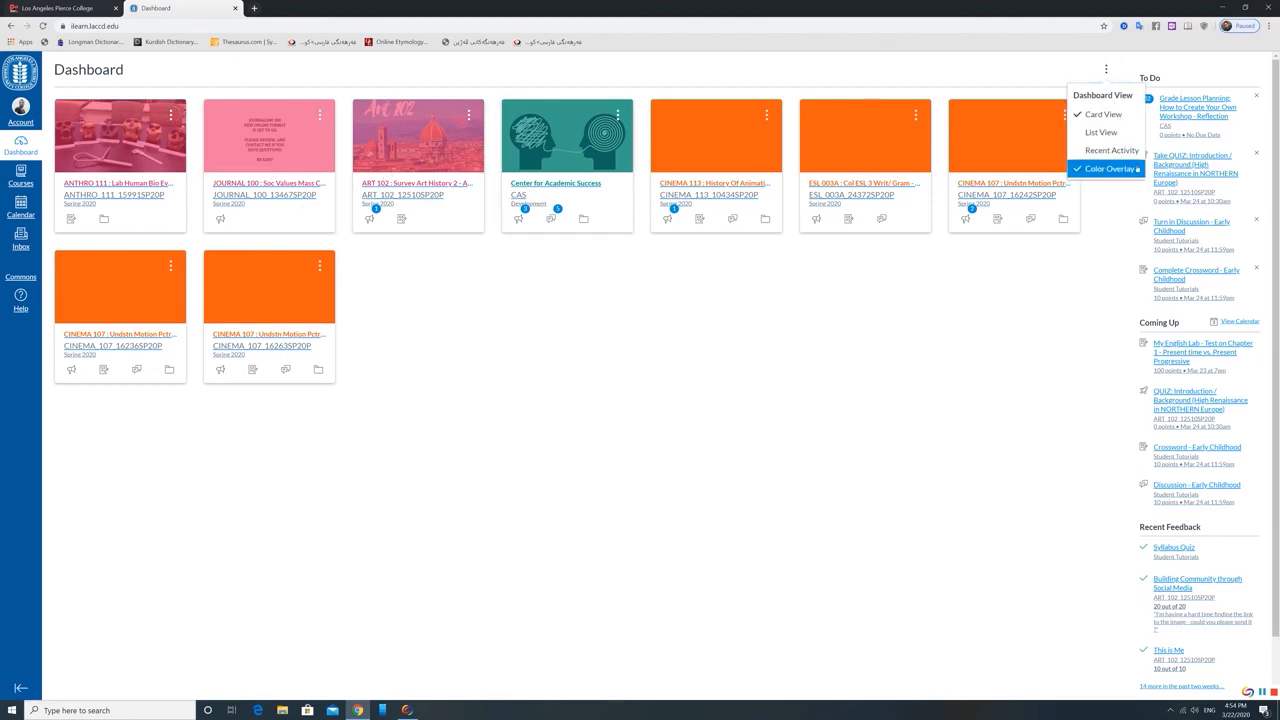
left_click(962, 326)
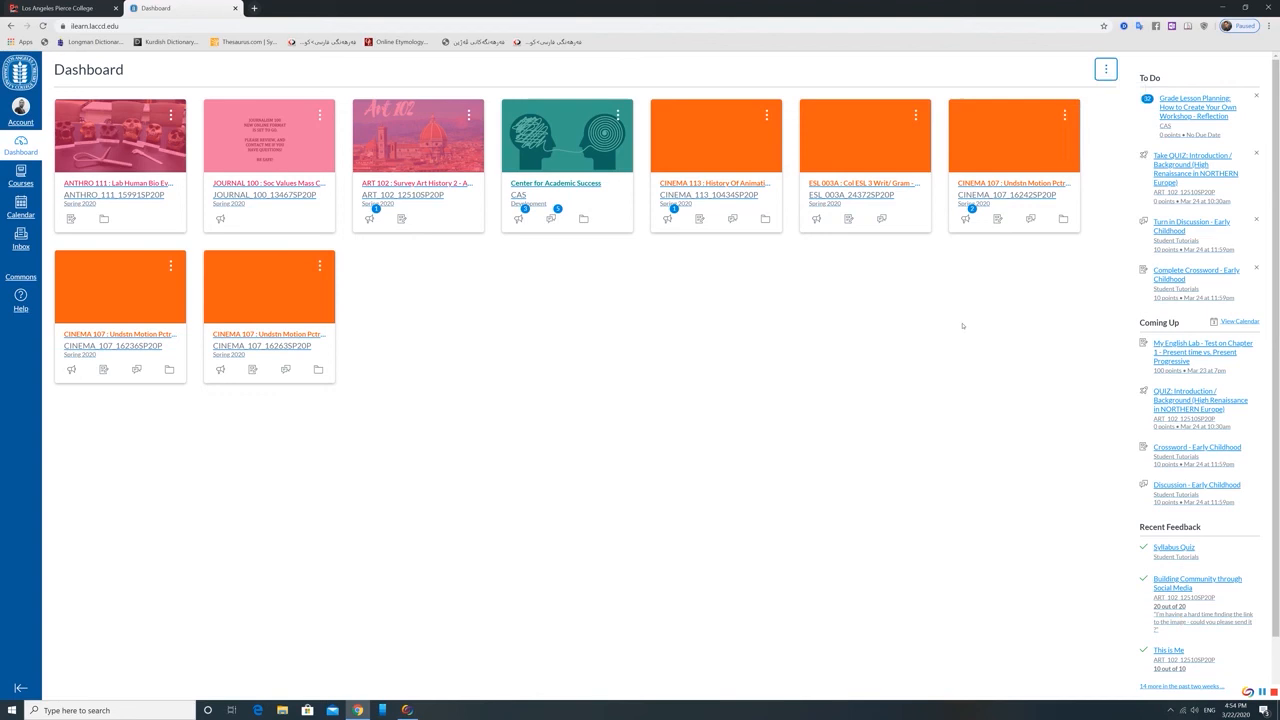